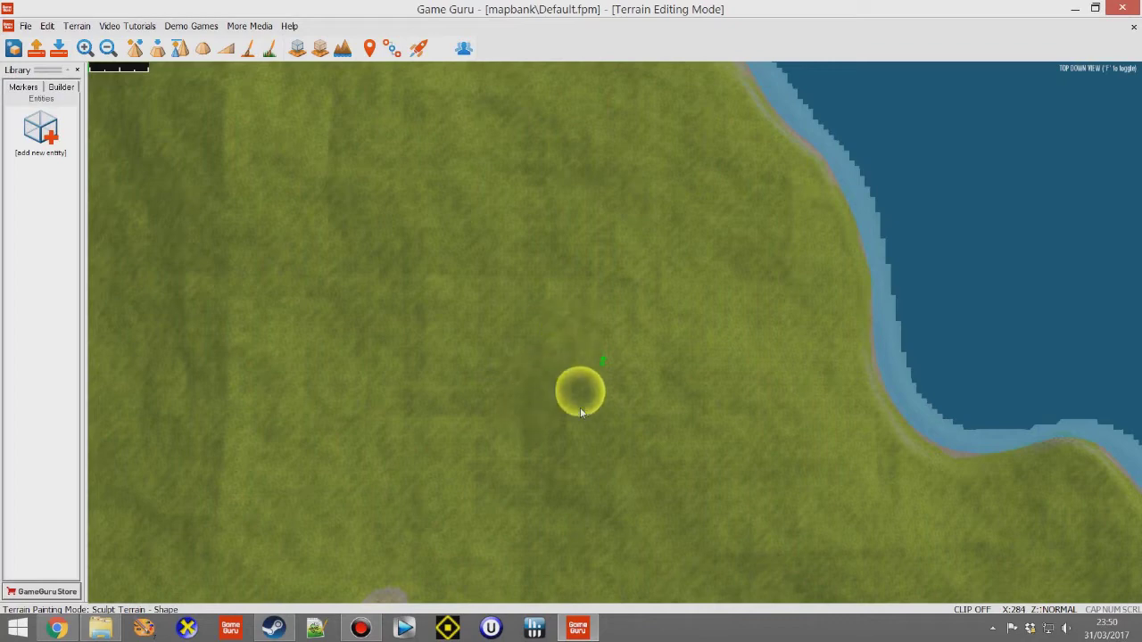
Step: Switch to free flight view and level a wide, roughly oval area of terrain around the player start marker
key(f)
key(w)
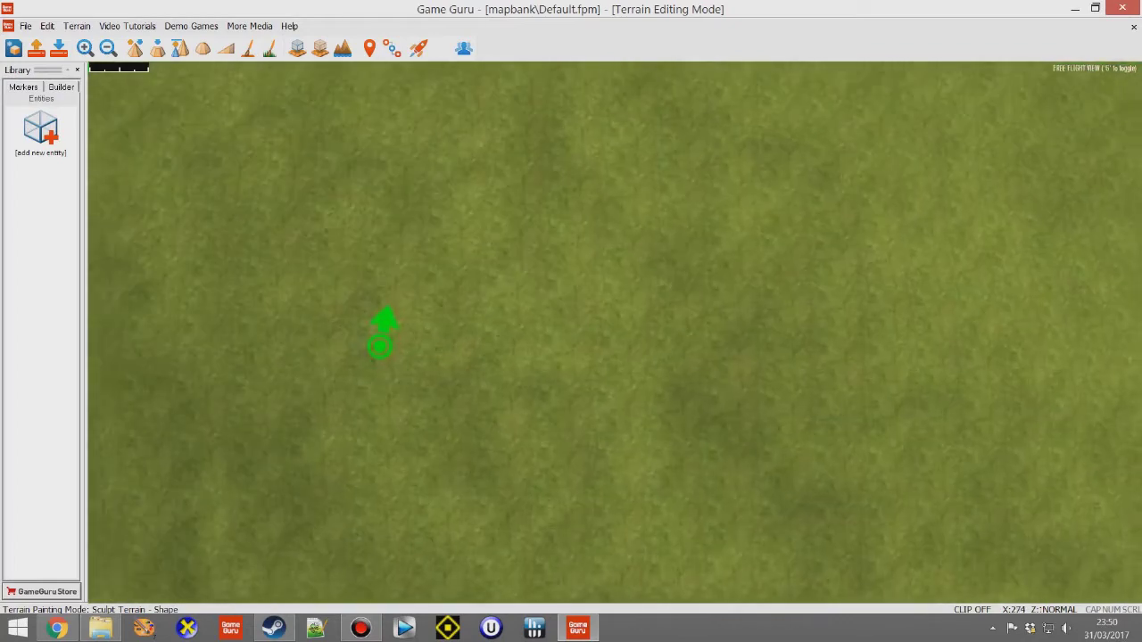
key(s)
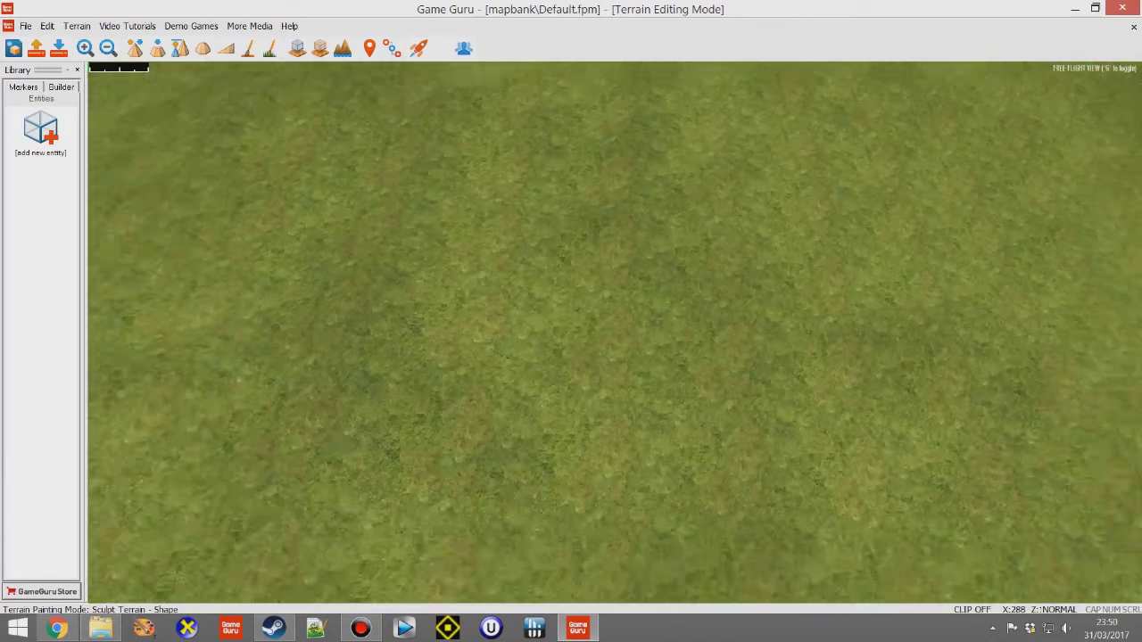
key(s)
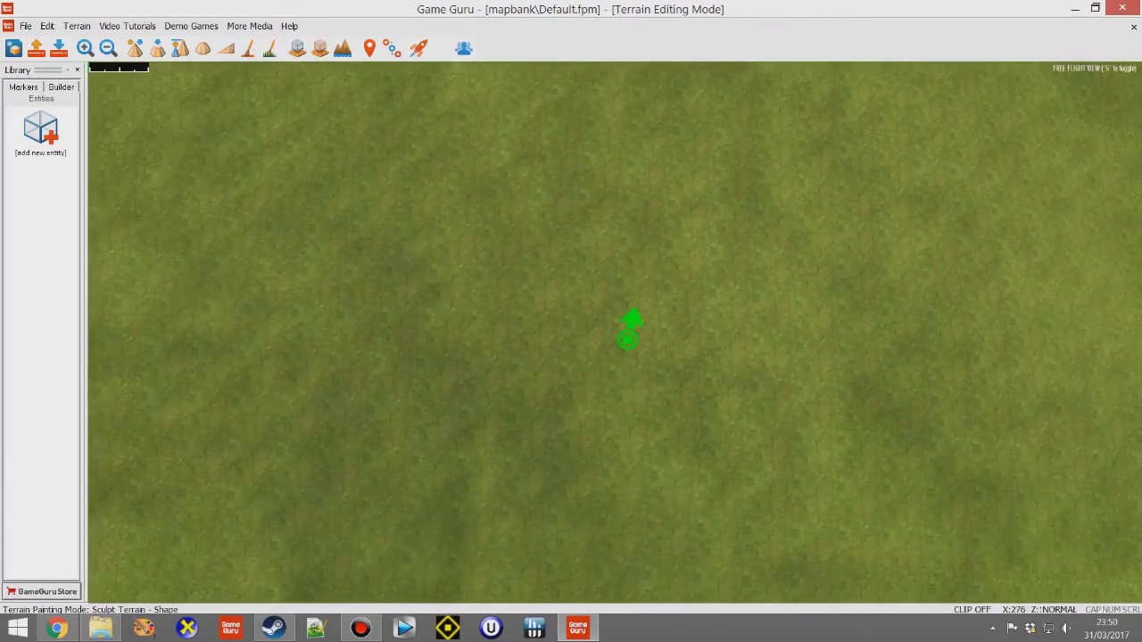
key(w)
key(s)
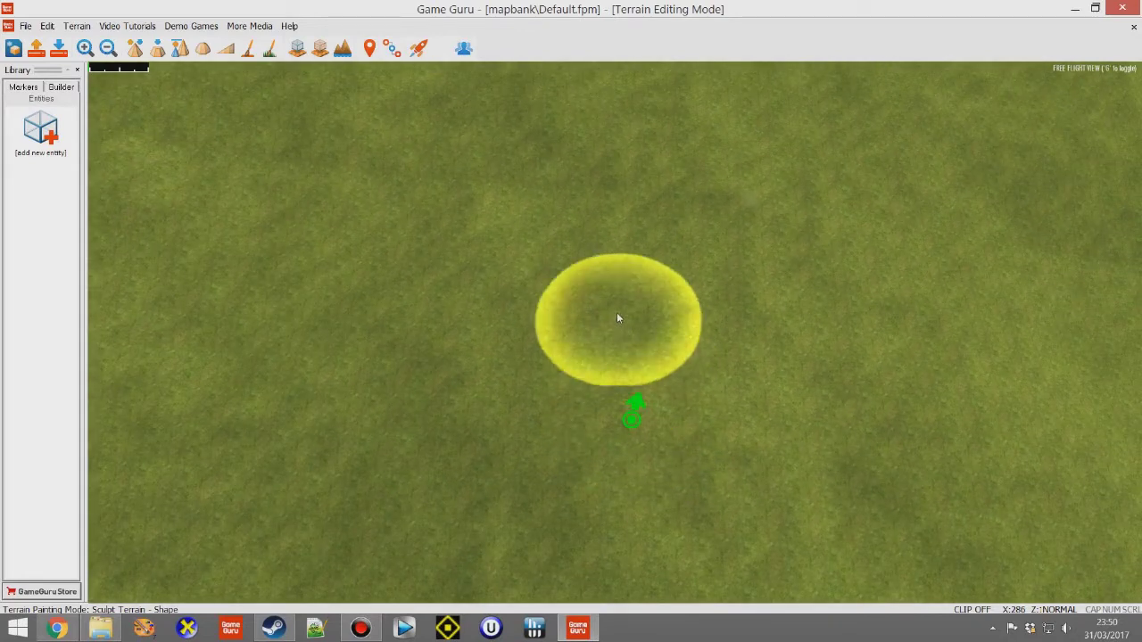
click(158, 48)
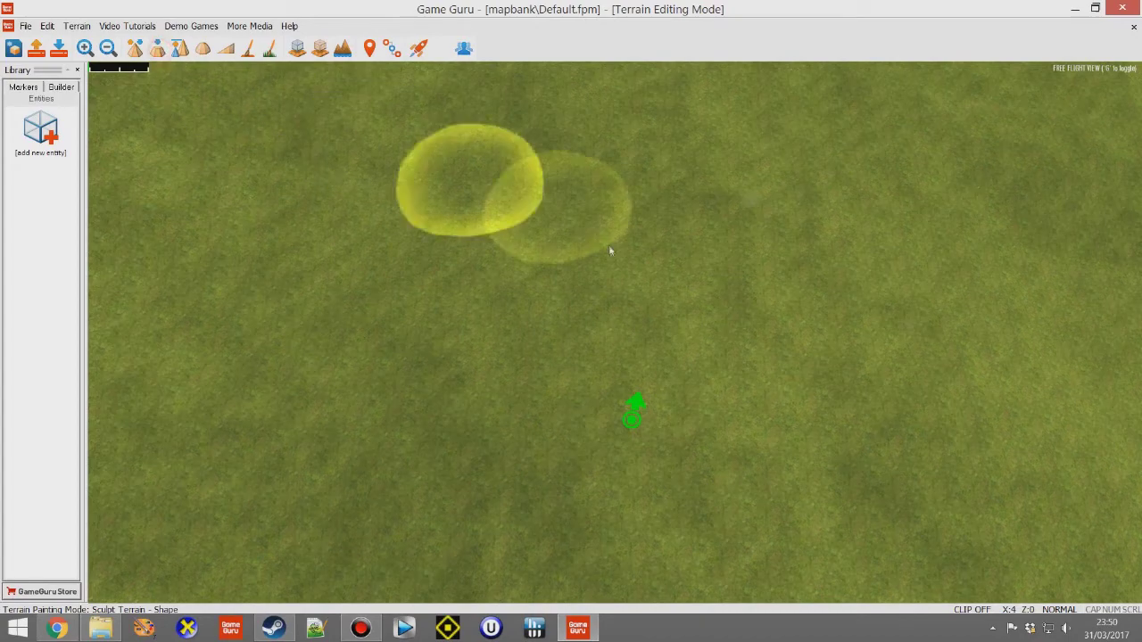
click(695, 375)
mouse_move(694, 382)
mouse_down()
mouse_move(782, 327)
mouse_move(487, 433)
mouse_move(484, 344)
mouse_move(794, 401)
mouse_move(574, 224)
mouse_move(280, 396)
mouse_move(669, 152)
mouse_move(511, 516)
mouse_up()
mouse_move(711, 487)
mouse_down()
mouse_move(673, 172)
mouse_move(1004, 429)
mouse_move(647, 125)
mouse_move(149, 354)
mouse_move(865, 446)
mouse_move(916, 418)
mouse_move(318, 280)
mouse_move(381, 146)
mouse_move(878, 181)
mouse_move(714, 396)
mouse_move(235, 78)
mouse_up()
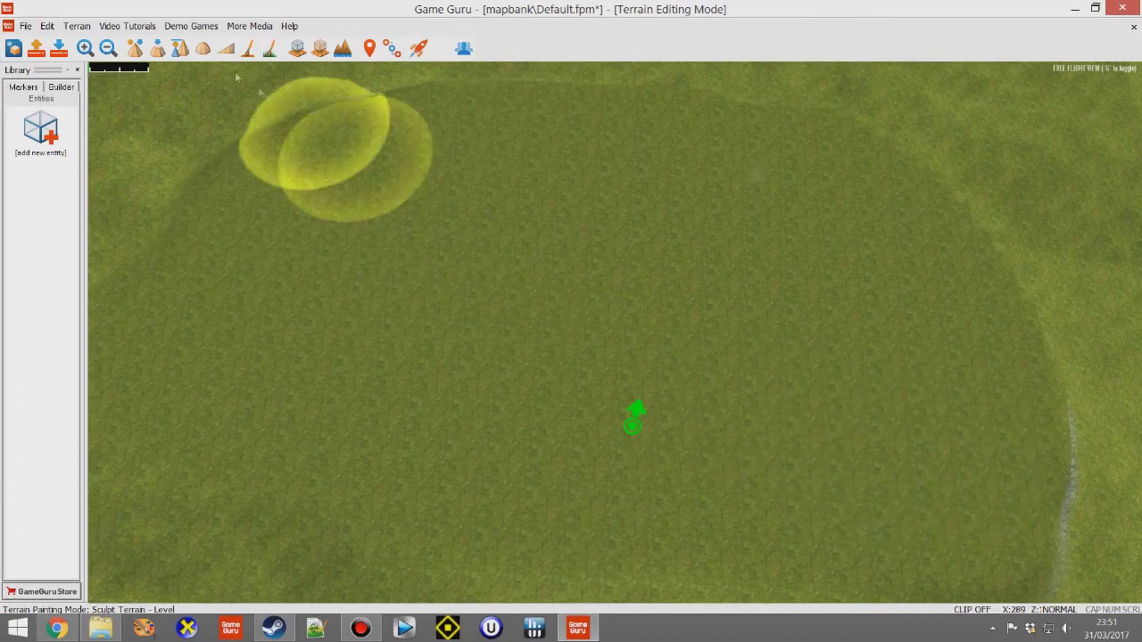
Step: Clear the painted grass from the levelled area around the start marker, using an enlarged brush
click(269, 49)
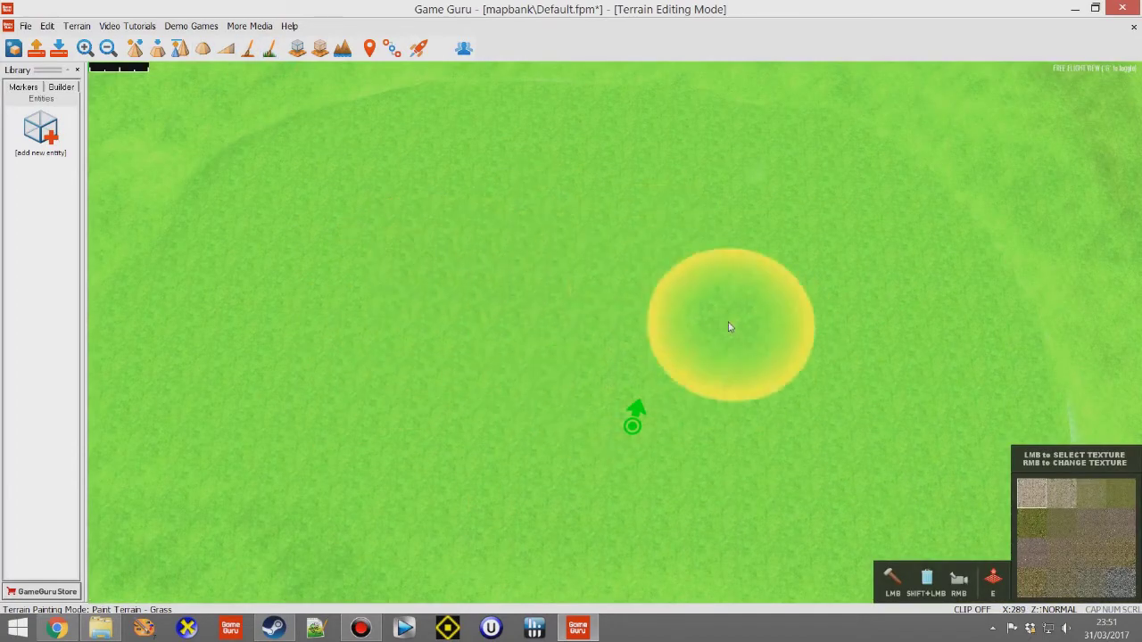
mouse_move(479, 331)
mouse_down()
mouse_move(416, 257)
mouse_move(705, 365)
mouse_move(613, 336)
mouse_up()
scroll(611, 337, up, 10)
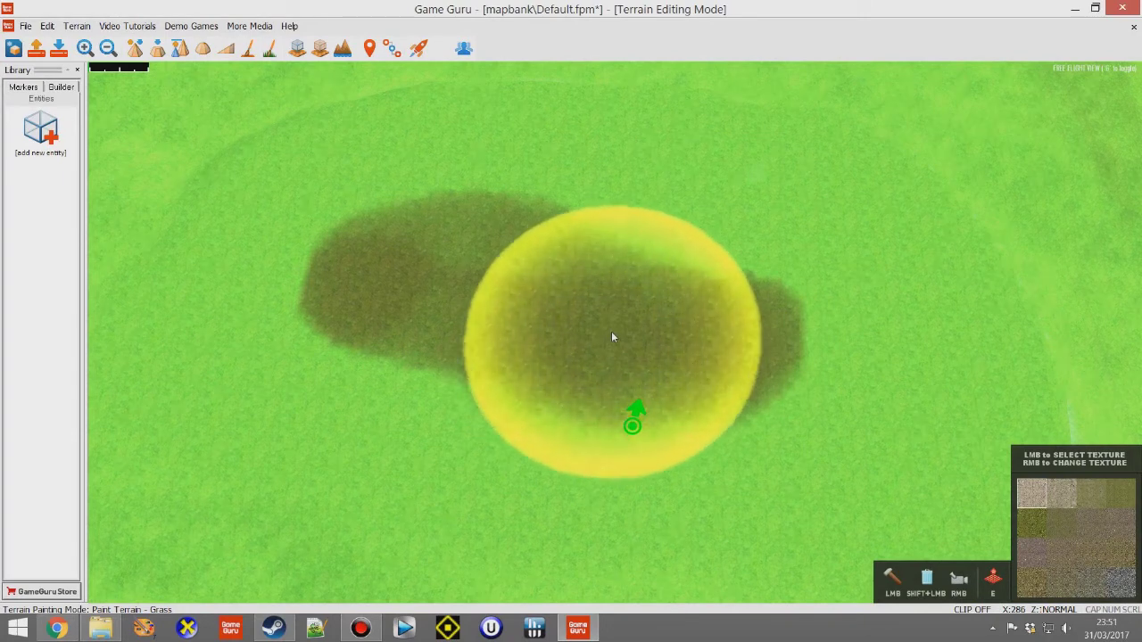
mouse_move(612, 337)
mouse_down()
mouse_move(638, 326)
mouse_move(377, 294)
mouse_move(758, 289)
mouse_move(364, 363)
mouse_move(783, 276)
mouse_move(854, 390)
mouse_move(319, 309)
mouse_move(763, 408)
mouse_move(306, 296)
mouse_move(420, 222)
mouse_move(837, 247)
mouse_move(601, 500)
mouse_move(280, 348)
mouse_move(739, 339)
mouse_move(506, 323)
mouse_up()
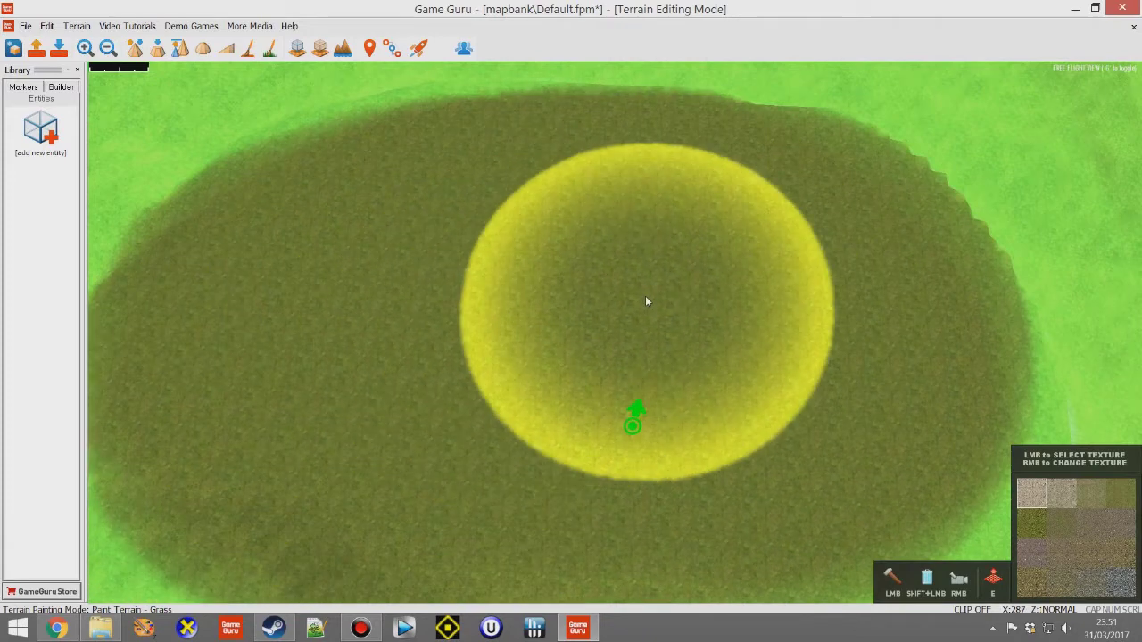
Step: Shrink the brush and paint a patch of the grey-brown gravel texture on the levelled ground near the start marker
key(bracketleft)
scroll(641, 303, down, 5)
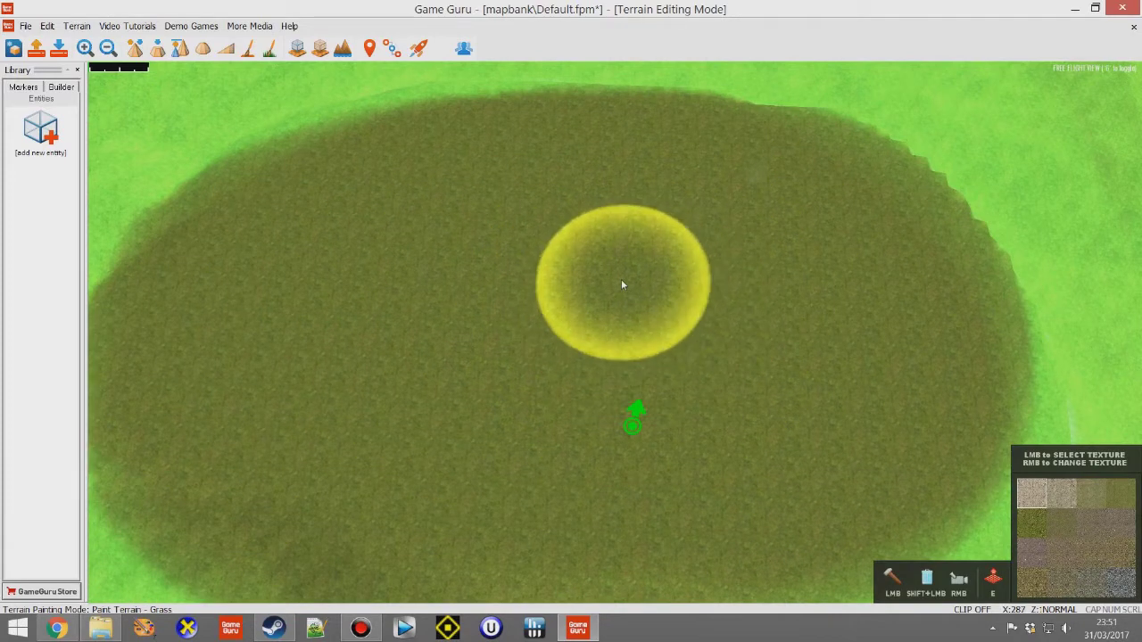
click(248, 49)
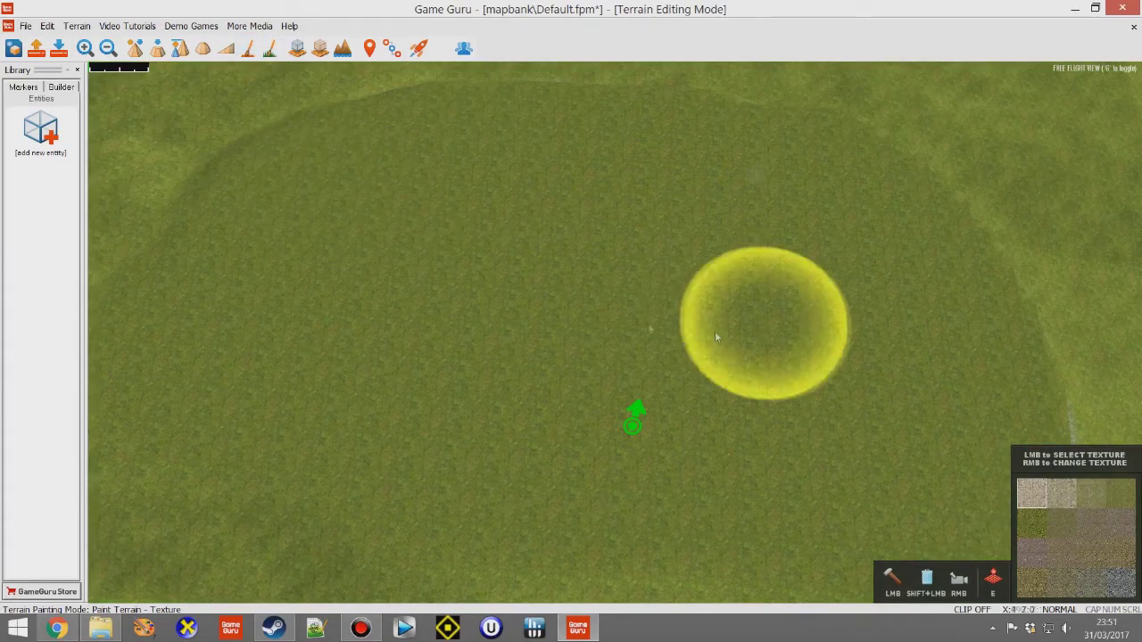
click(1032, 554)
drag(407, 273, 446, 311)
Step: Paint a blue-grey rock patch overlapping the gravel patch and cover it with the grass ground texture
click(1123, 585)
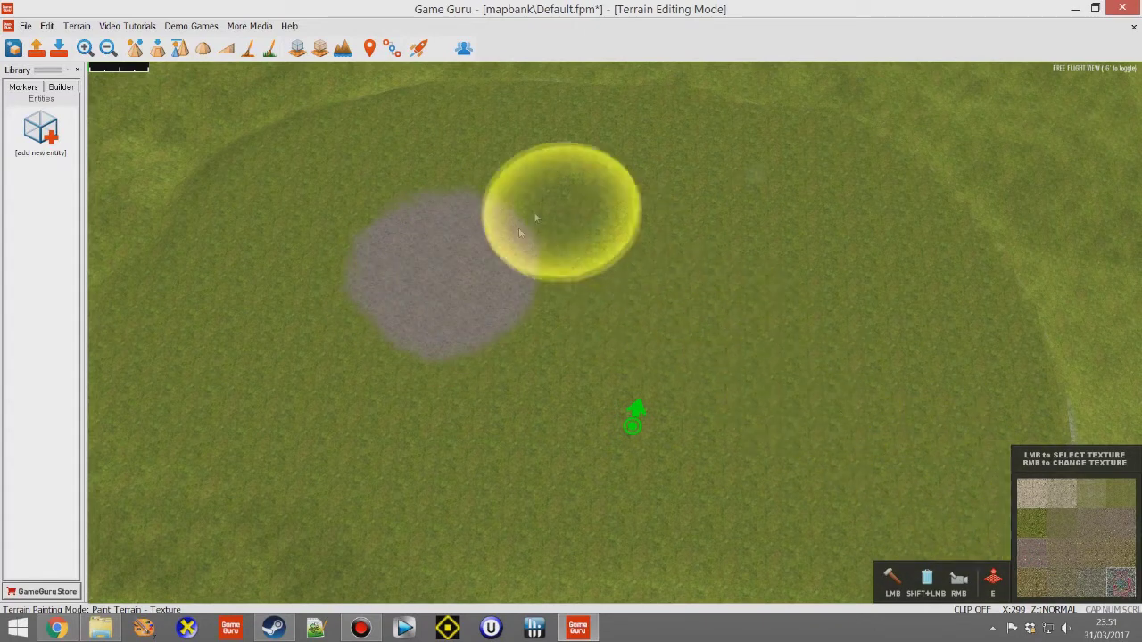
mouse_move(548, 258)
mouse_down()
mouse_move(542, 247)
mouse_move(546, 268)
mouse_move(554, 246)
mouse_move(571, 275)
mouse_up()
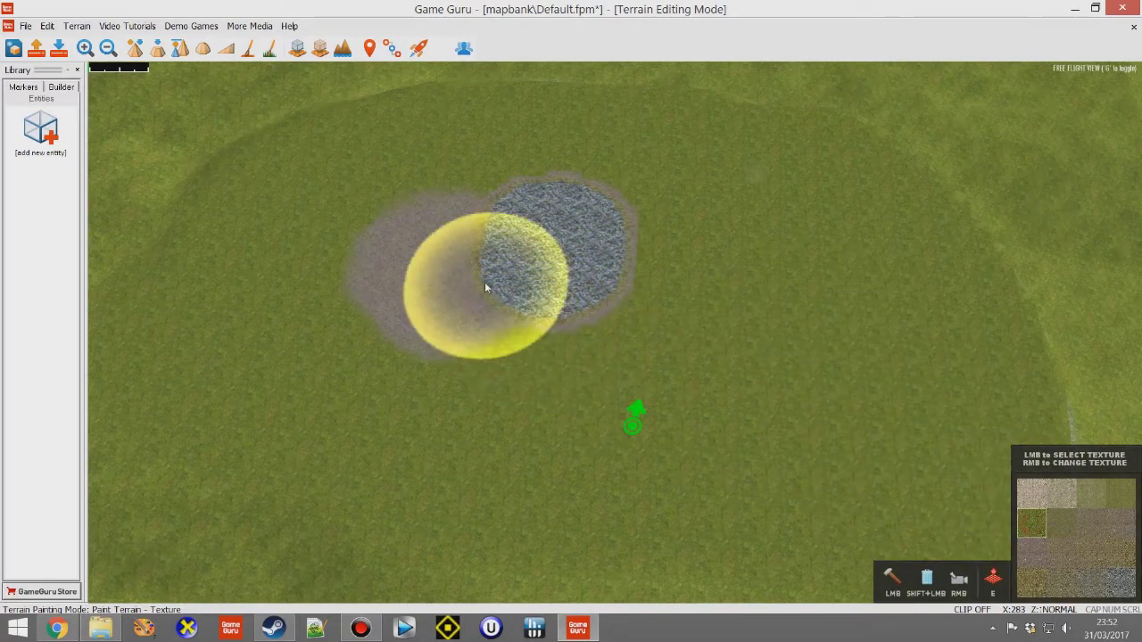
mouse_move(523, 273)
mouse_down()
mouse_move(596, 285)
mouse_move(560, 306)
mouse_move(608, 311)
mouse_up()
Step: Paint a faint and a solid gravel patch beyond the first one, plus a blue-grey rock patch beside them
click(1060, 528)
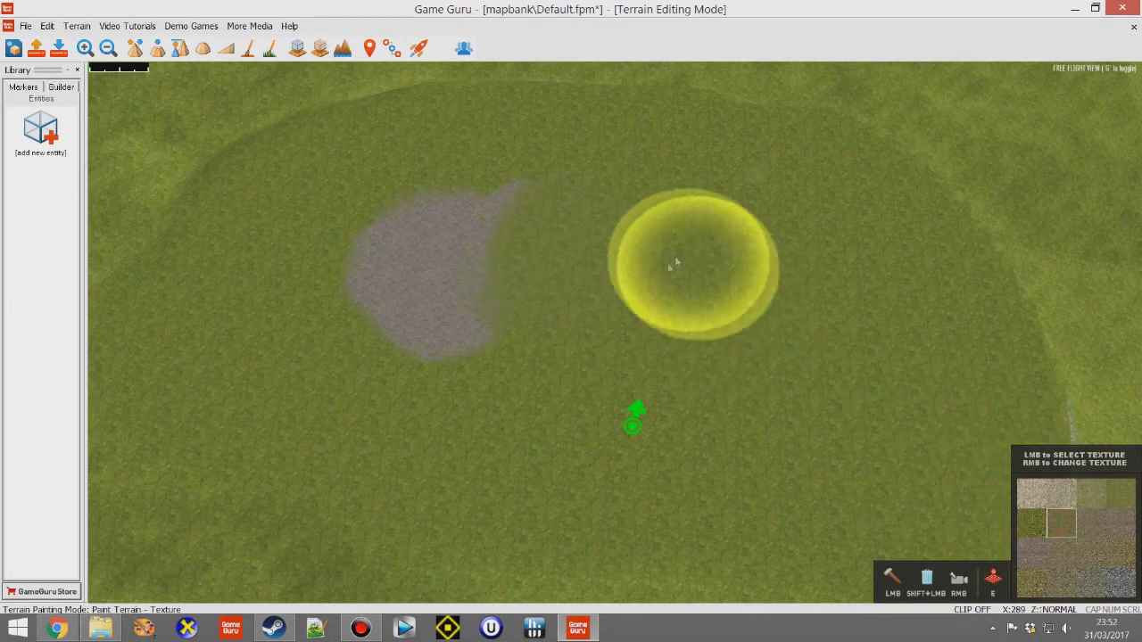
click(1089, 523)
mouse_move(741, 265)
mouse_down()
mouse_move(776, 259)
mouse_move(757, 268)
mouse_up()
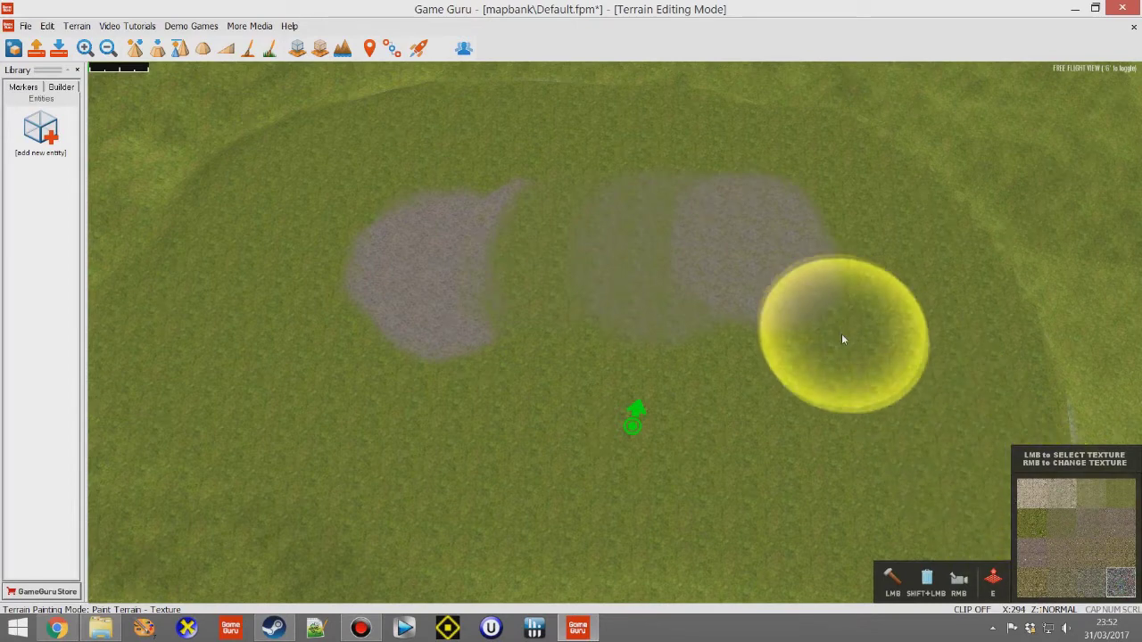
mouse_move(841, 333)
mouse_down()
mouse_move(850, 308)
mouse_move(851, 335)
mouse_up()
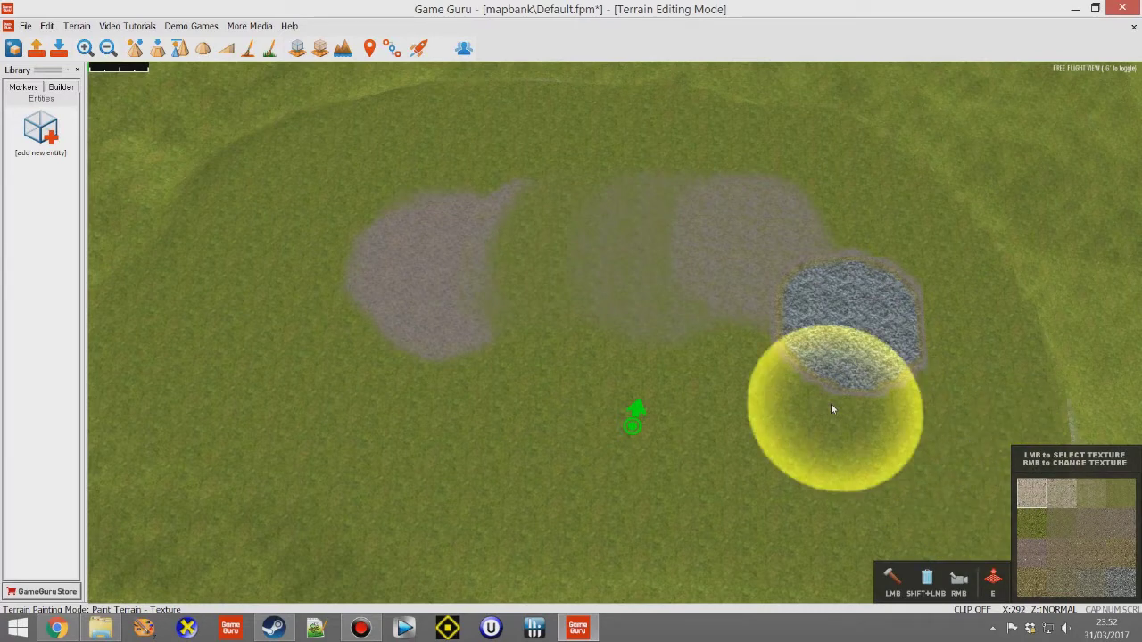
Step: Paint a curved path of the light stone texture across the gravel and rock patches with a smaller brush
scroll(830, 403, down, 3)
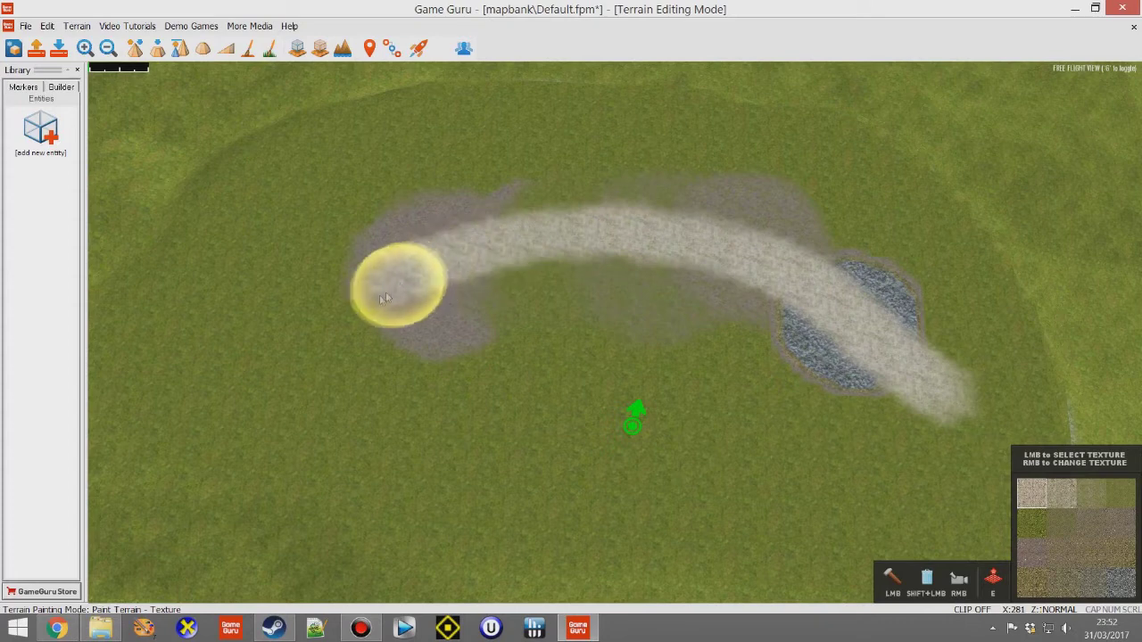
drag(358, 306, 559, 241)
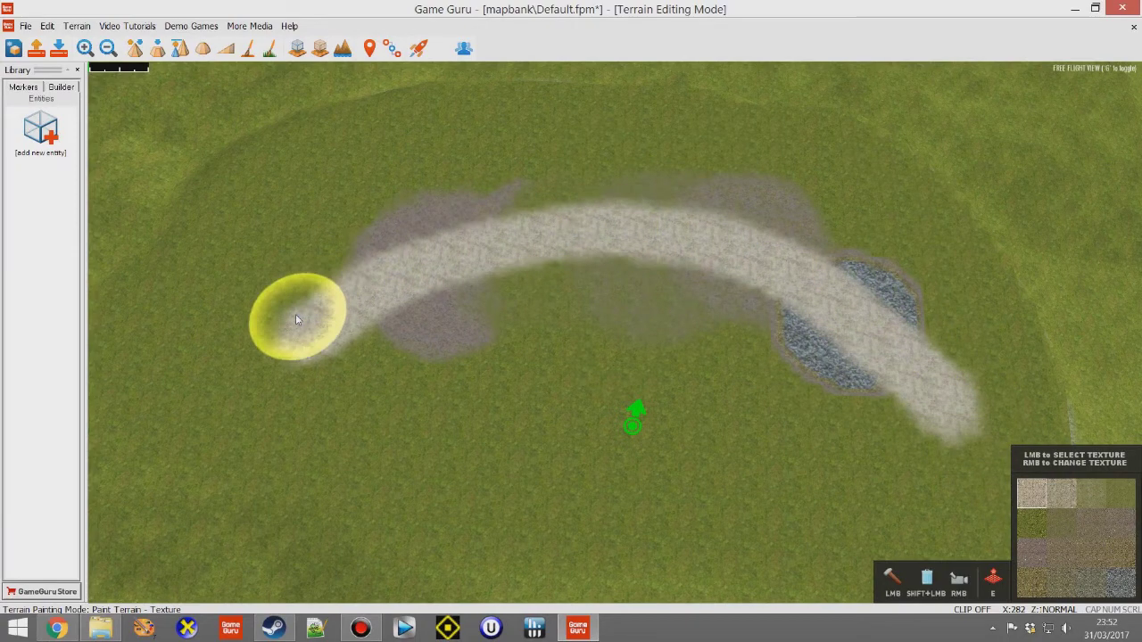
drag(296, 314, 299, 311)
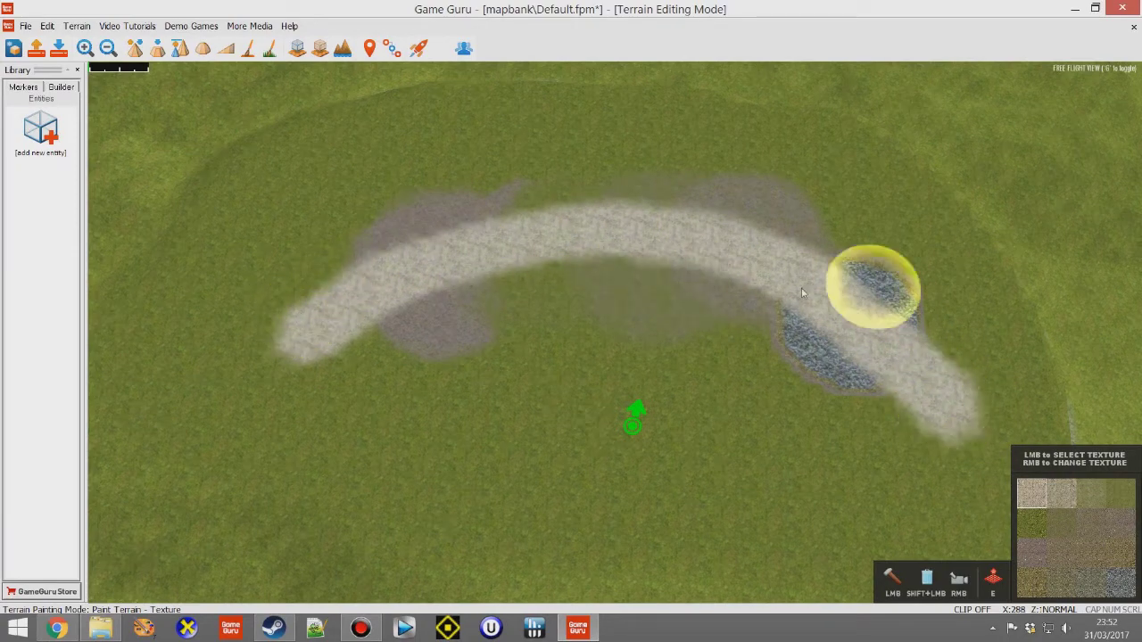
Step: Paint a strip of the light stone texture down the grassy slope to the water's edge at the shoreline
mouse_move(882, 325)
right_down()
mouse_move(902, 250)
mouse_move(937, 223)
mouse_move(946, 196)
mouse_move(990, 267)
mouse_move(893, 294)
right_up()
key(w)
key(w)
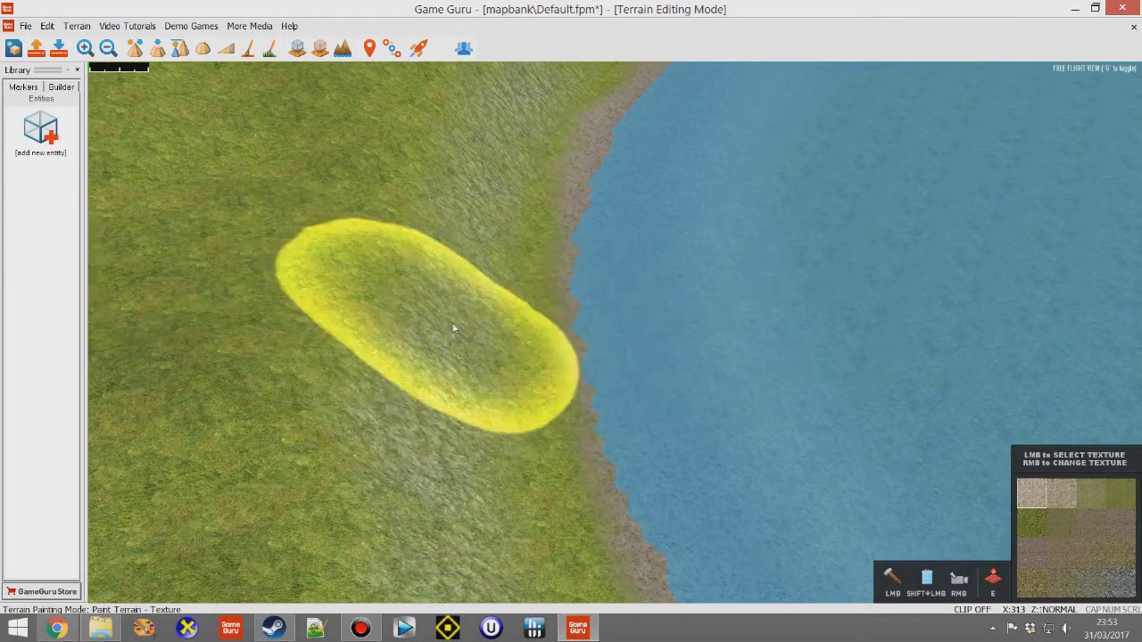
key(a)
key(d)
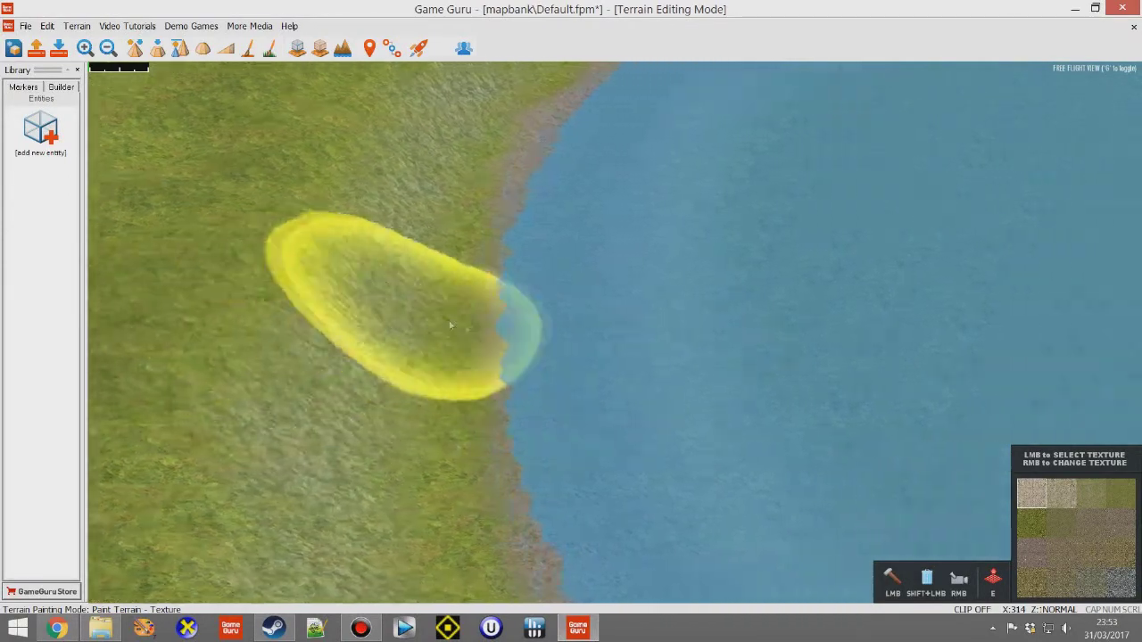
mouse_move(169, 162)
mouse_down()
mouse_move(214, 170)
mouse_move(285, 228)
mouse_move(482, 312)
mouse_move(564, 338)
mouse_move(721, 349)
mouse_move(526, 344)
mouse_move(464, 299)
mouse_up()
right_drag(463, 294, 462, 294)
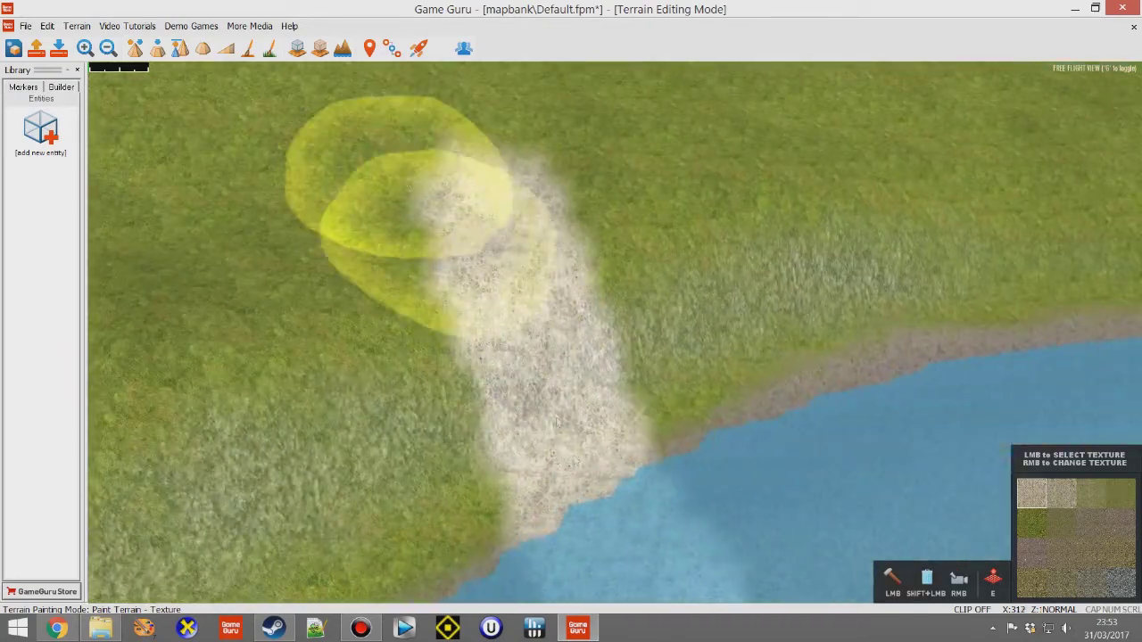
Step: Cover the path's end and the rock patch with the grass ground texture, and paint a larger round rock patch there
mouse_move(629, 379)
right_down()
mouse_move(635, 366)
mouse_move(629, 397)
right_up()
key(s)
key(w)
key(w)
key(s)
key(w)
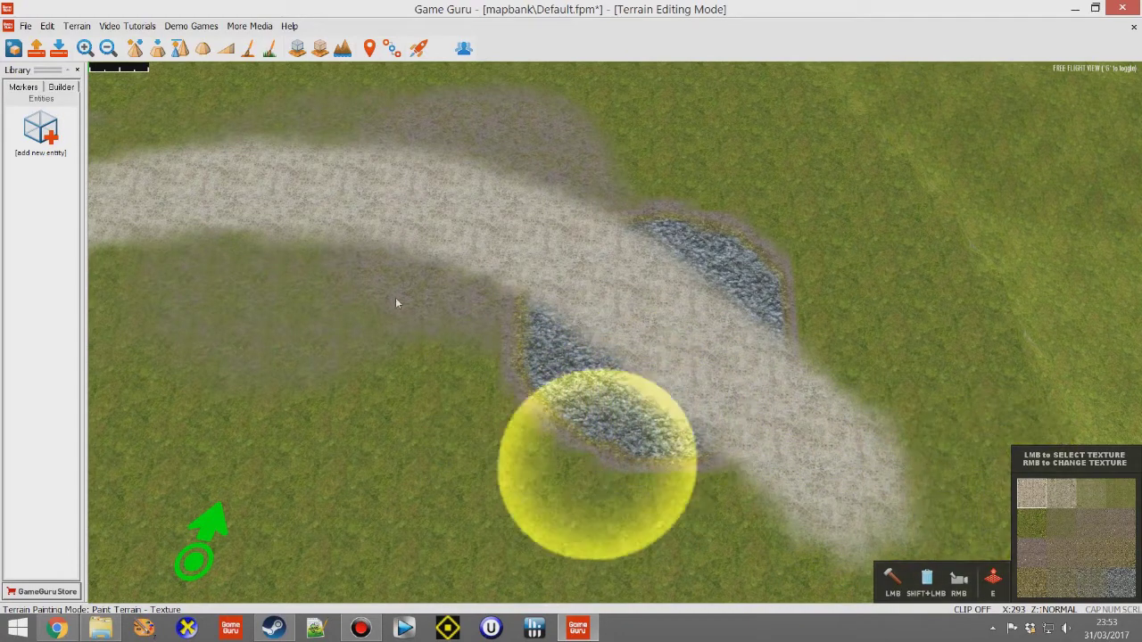
click(1034, 520)
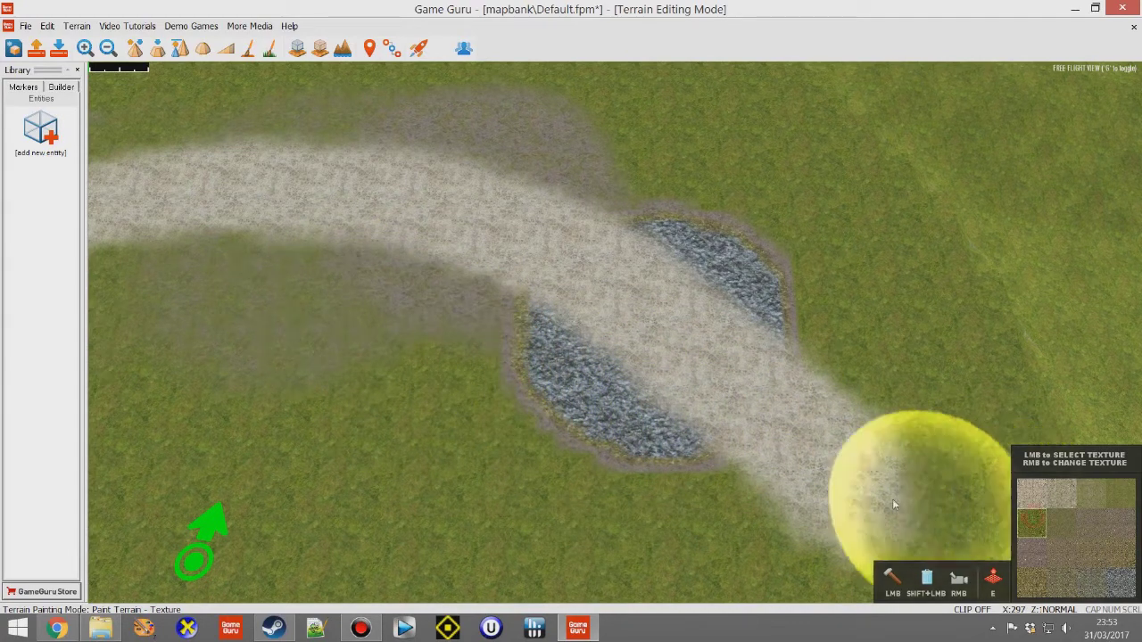
mouse_move(894, 506)
mouse_down()
mouse_move(859, 508)
mouse_move(848, 420)
mouse_move(829, 437)
mouse_move(862, 439)
mouse_move(768, 401)
mouse_move(705, 339)
mouse_move(717, 341)
mouse_move(660, 420)
mouse_move(566, 265)
mouse_move(725, 321)
mouse_move(666, 251)
mouse_move(521, 326)
mouse_move(532, 183)
mouse_move(803, 317)
mouse_move(1102, 429)
mouse_up()
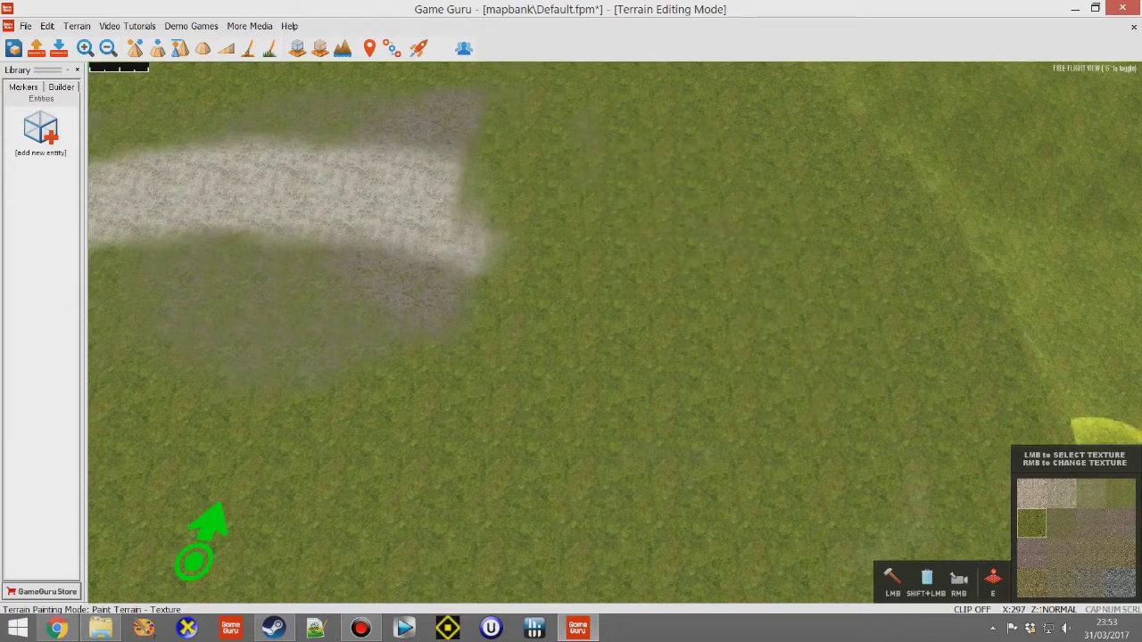
click(1122, 587)
mouse_move(719, 318)
mouse_down()
mouse_move(690, 335)
mouse_move(673, 303)
mouse_move(663, 388)
mouse_move(726, 268)
mouse_move(662, 391)
mouse_move(668, 268)
mouse_move(658, 439)
mouse_up()
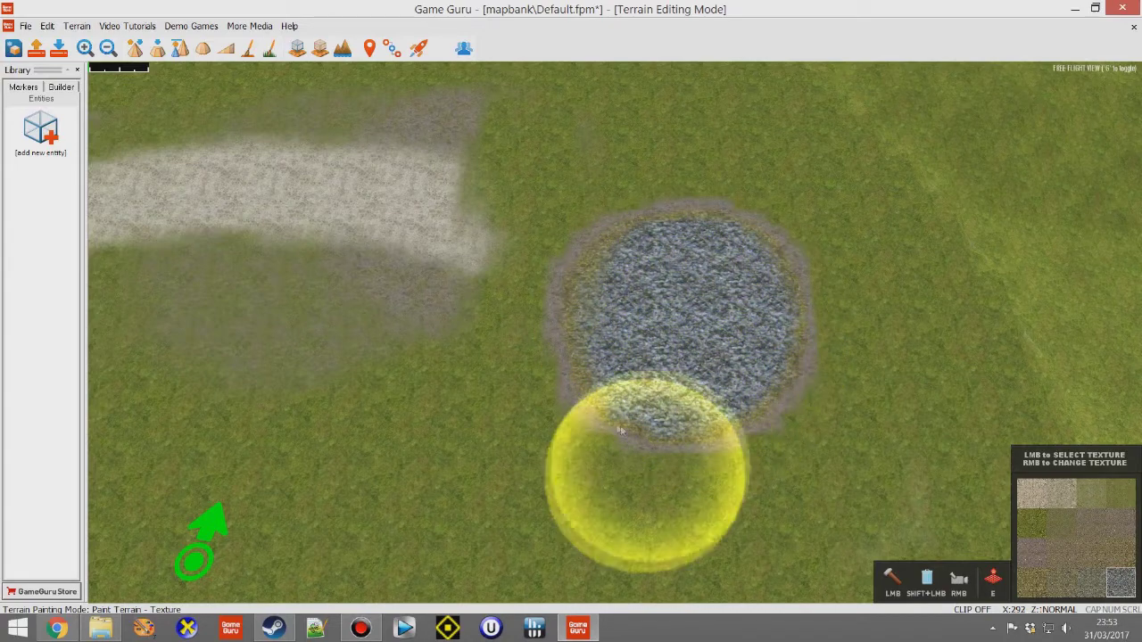
Step: Replace the light stone texture with Grass_D.png and paint it around the rock patch to cover its gravel border
right_click(1033, 498)
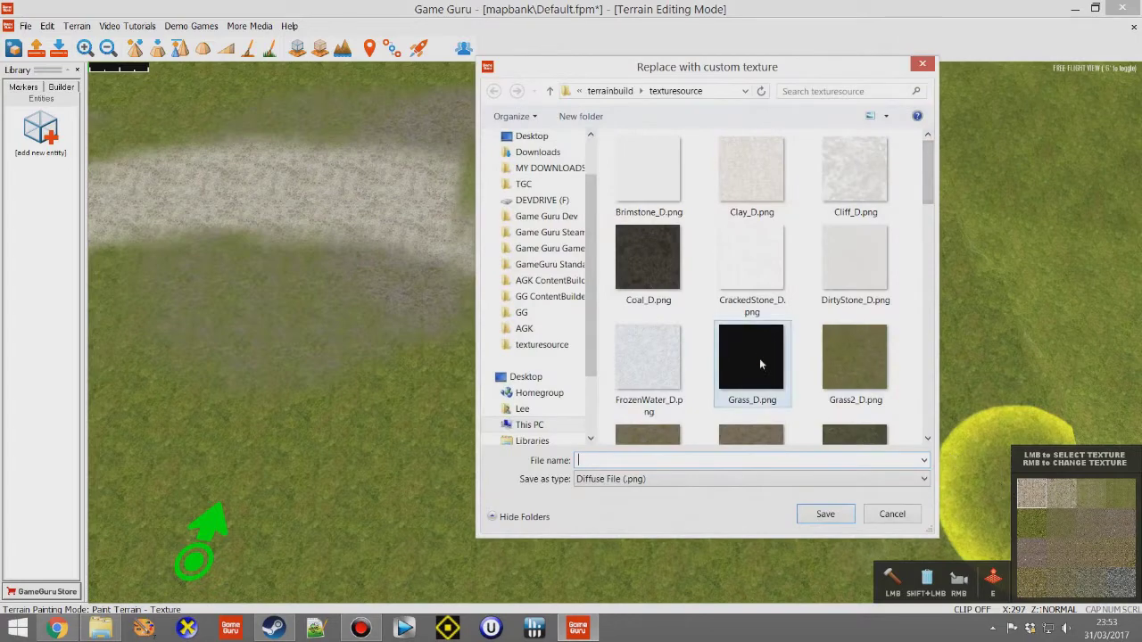
double_click(759, 358)
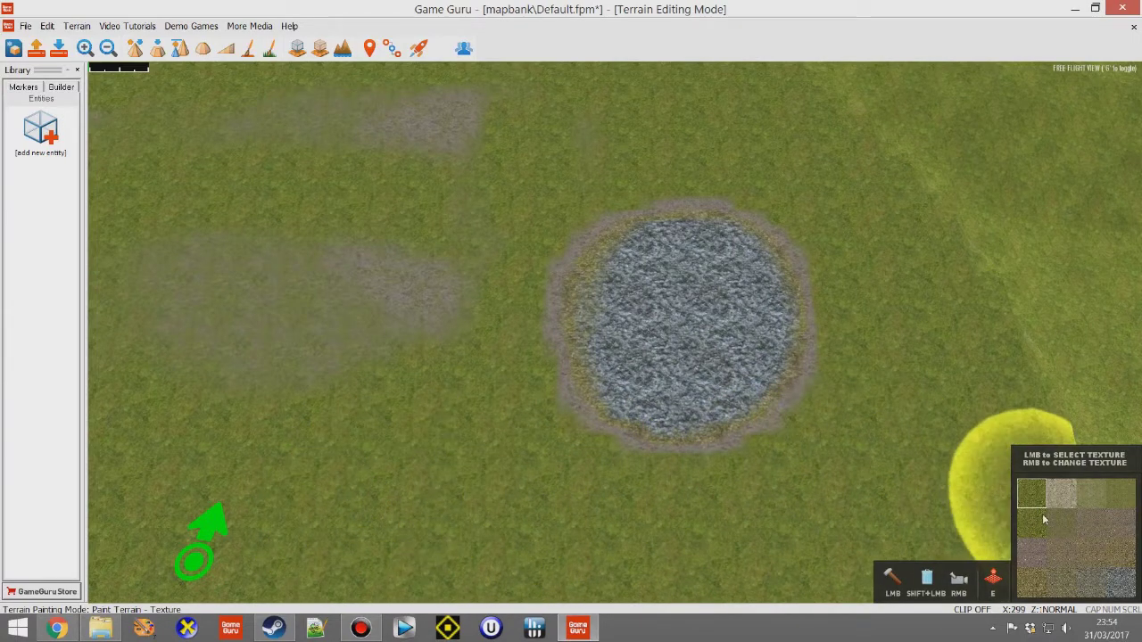
scroll(781, 232, down, 3)
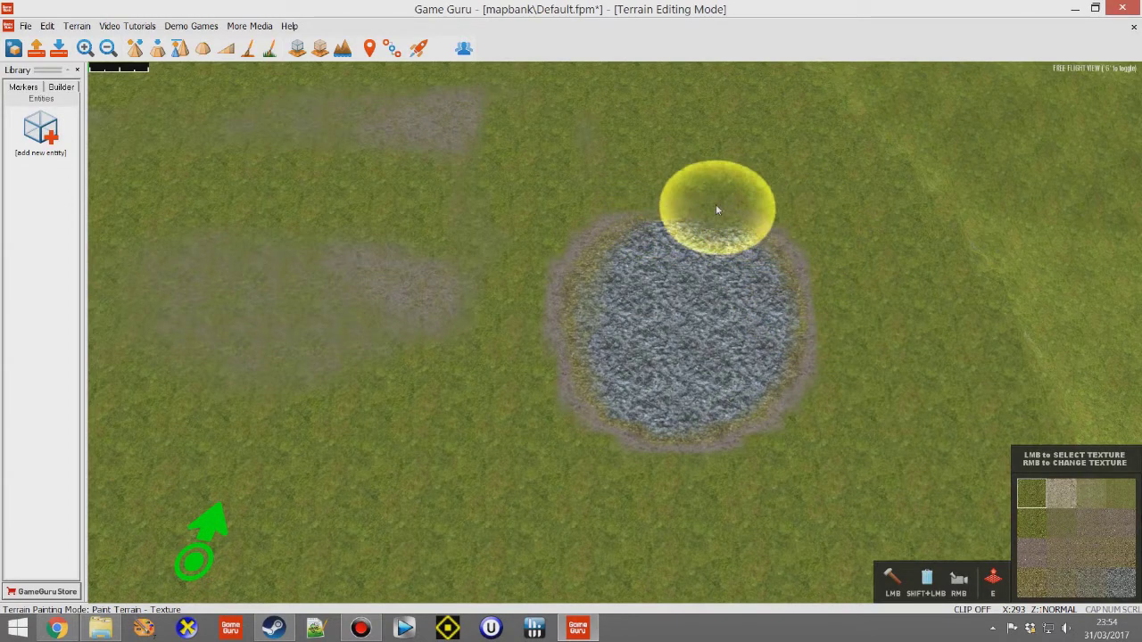
mouse_move(716, 210)
mouse_down()
mouse_move(825, 301)
mouse_move(773, 417)
mouse_move(683, 436)
mouse_move(588, 411)
mouse_move(555, 323)
mouse_up()
mouse_move(567, 272)
mouse_down()
mouse_move(622, 218)
mouse_move(562, 283)
mouse_move(577, 371)
mouse_move(707, 455)
mouse_move(772, 413)
mouse_move(785, 431)
mouse_move(823, 338)
mouse_up()
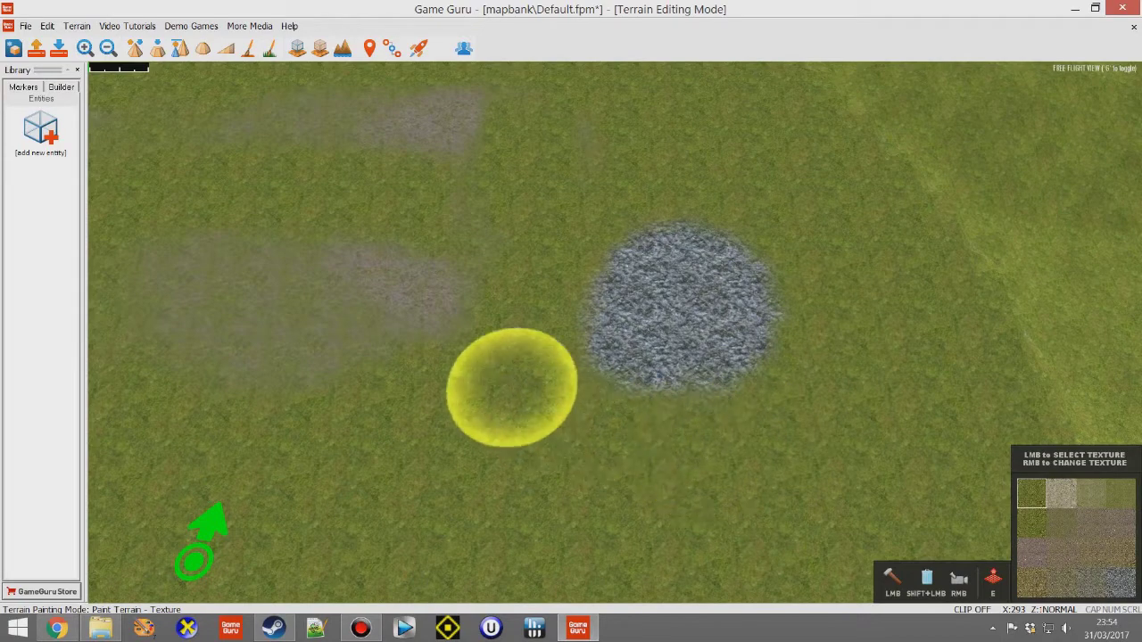
Step: Examine the painted gravel and rock patches and the surrounding levelled terrain from different angles
mouse_move(511, 388)
right_down()
mouse_move(511, 313)
mouse_move(447, 308)
mouse_move(455, 330)
right_up()
key(s)
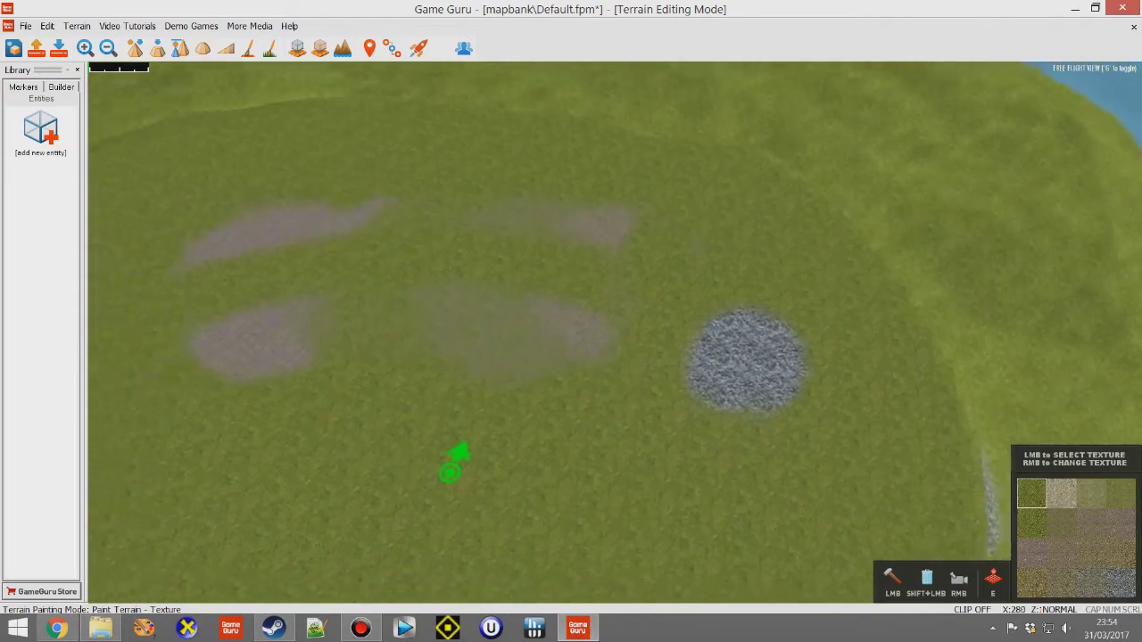
key(a)
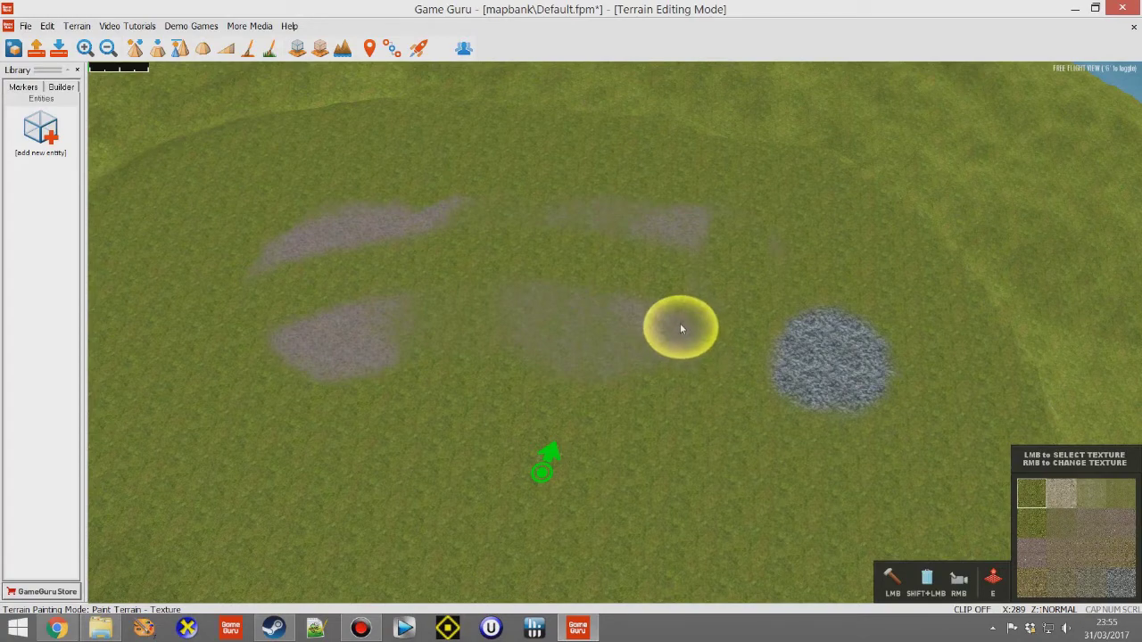
key(s)
mouse_move(670, 381)
right_down()
mouse_move(670, 294)
mouse_move(670, 366)
mouse_move(692, 410)
mouse_move(745, 411)
mouse_move(744, 375)
right_up()
key(a)
key(w)
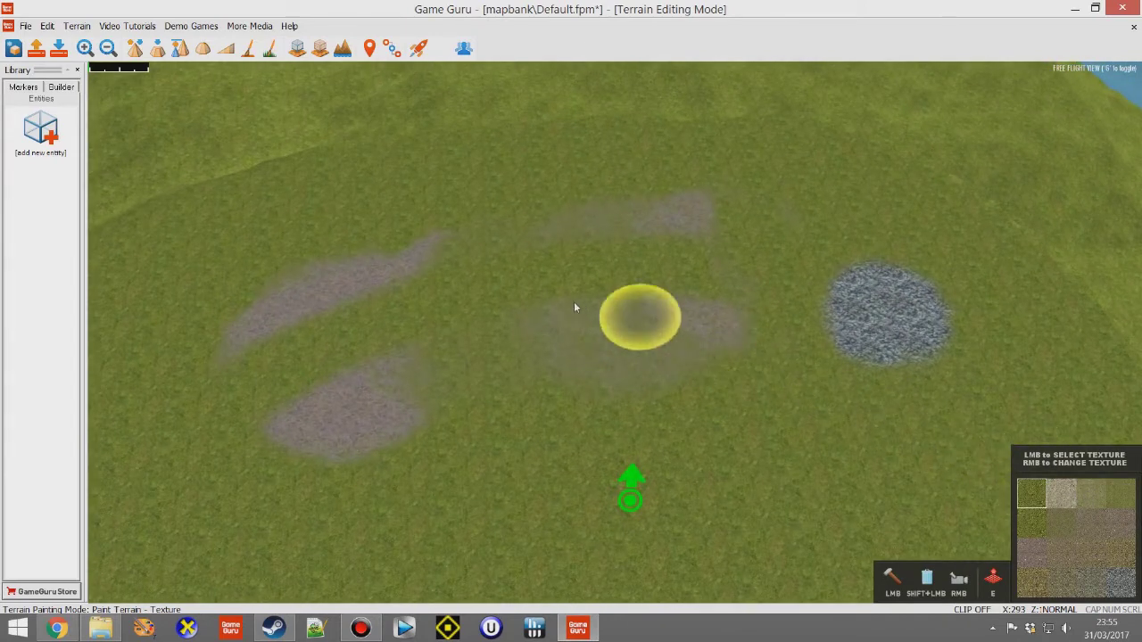
mouse_move(574, 302)
right_down()
mouse_move(482, 301)
mouse_move(572, 301)
mouse_move(572, 333)
mouse_move(662, 348)
mouse_move(662, 241)
mouse_move(662, 299)
mouse_move(548, 295)
mouse_move(549, 201)
right_up()
key(d)
key(a)
key(w)
key(s)
key(s)
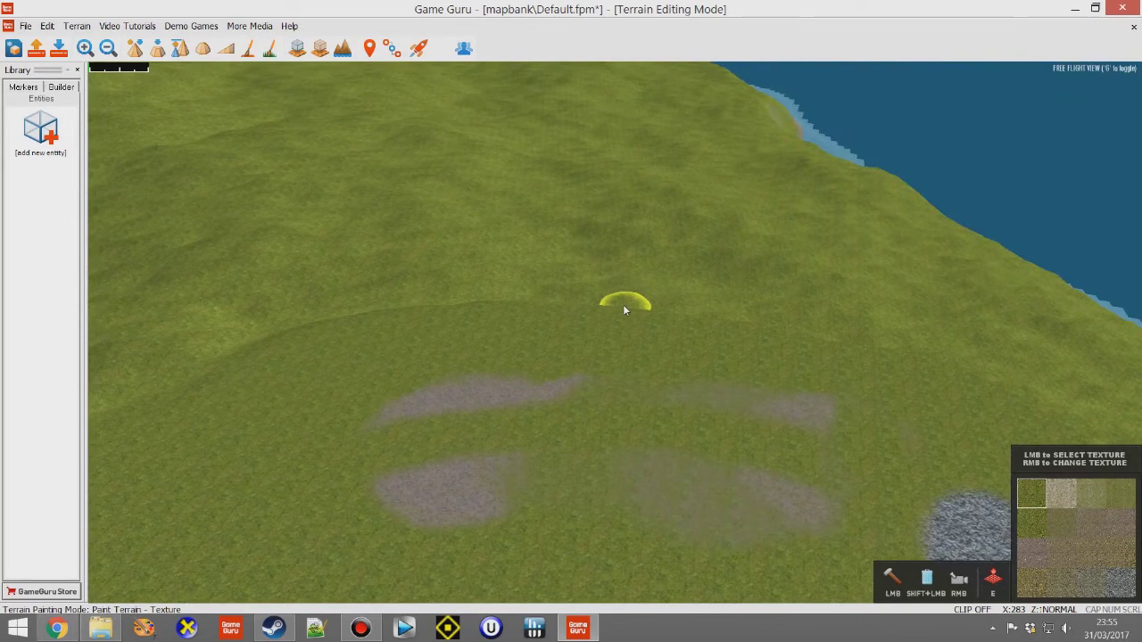